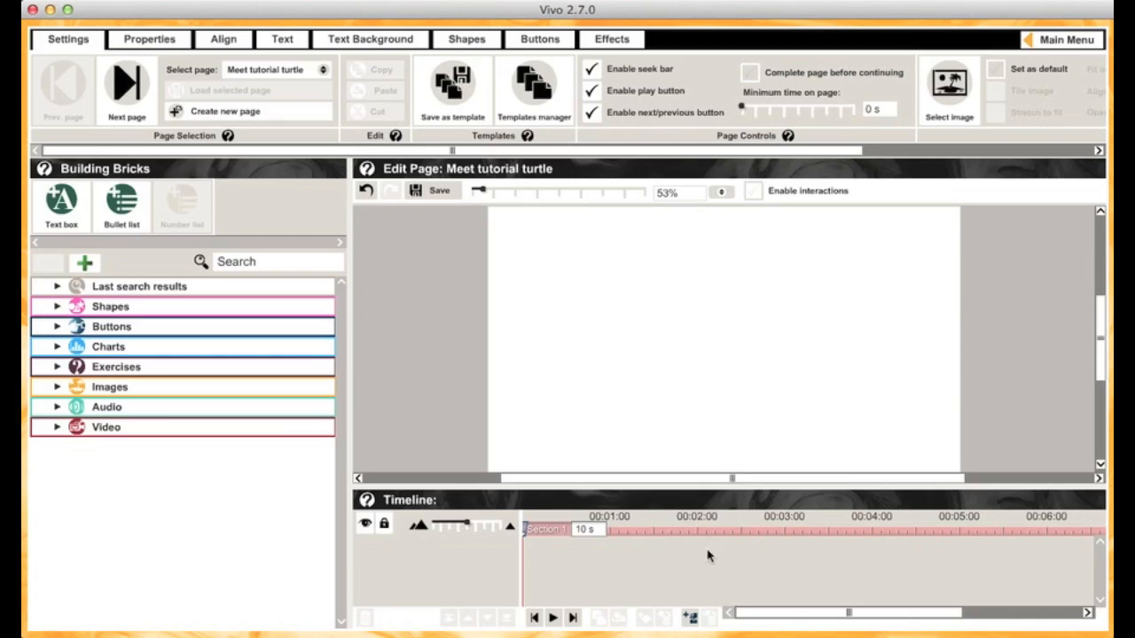
- Place the imported Jellyfish 25s video on the page and extend the page section to fit its duration
drag(696, 493, 694, 582)
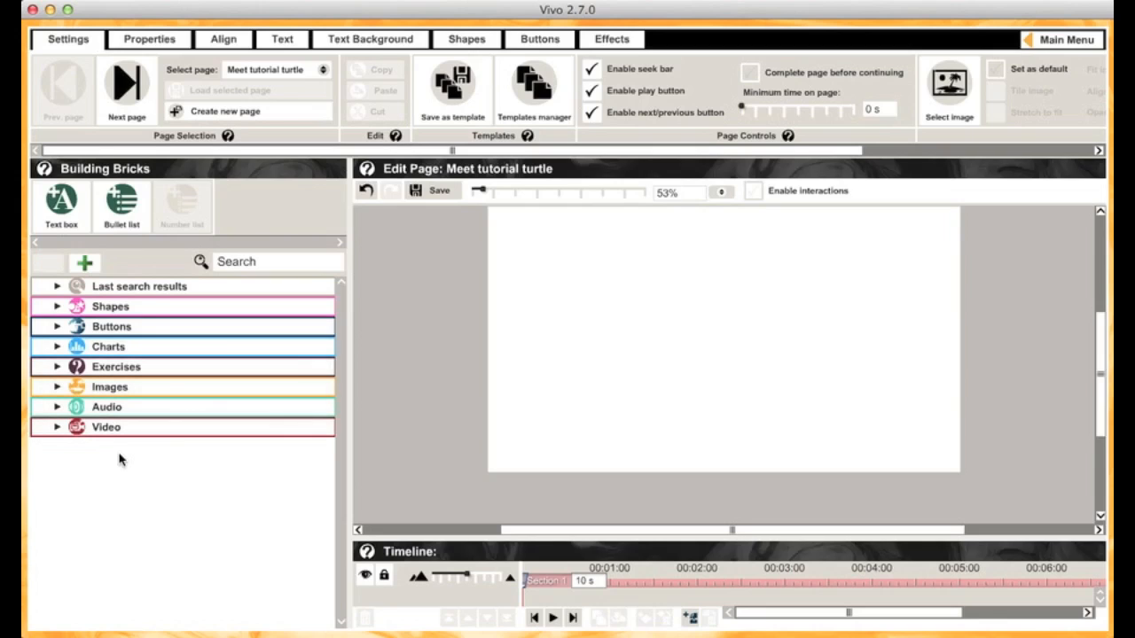
click(57, 428)
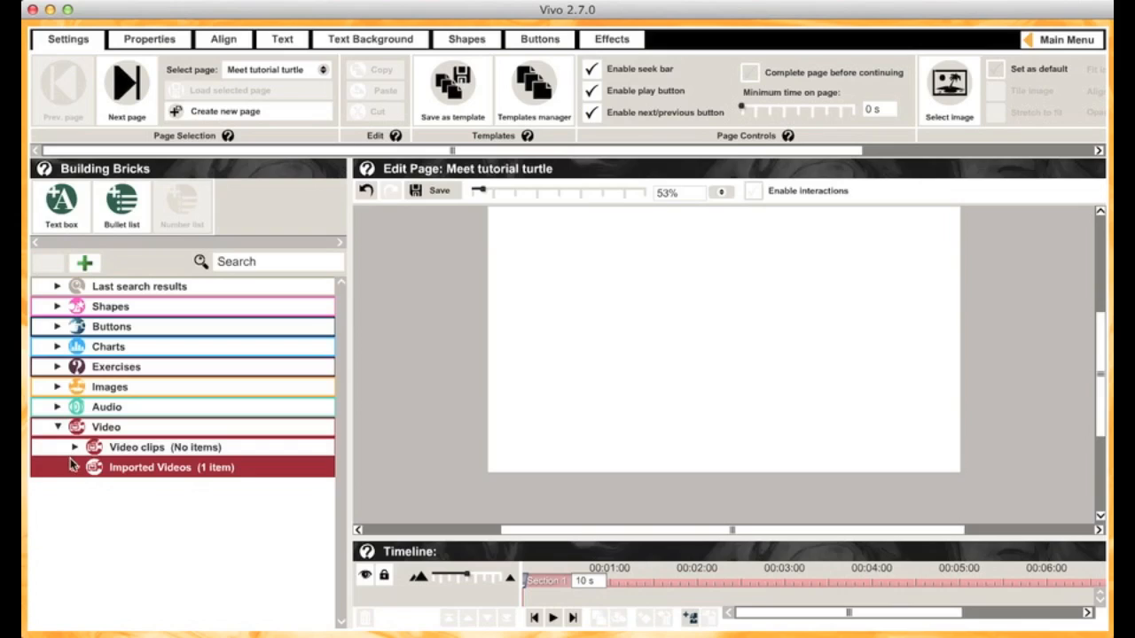
click(75, 469)
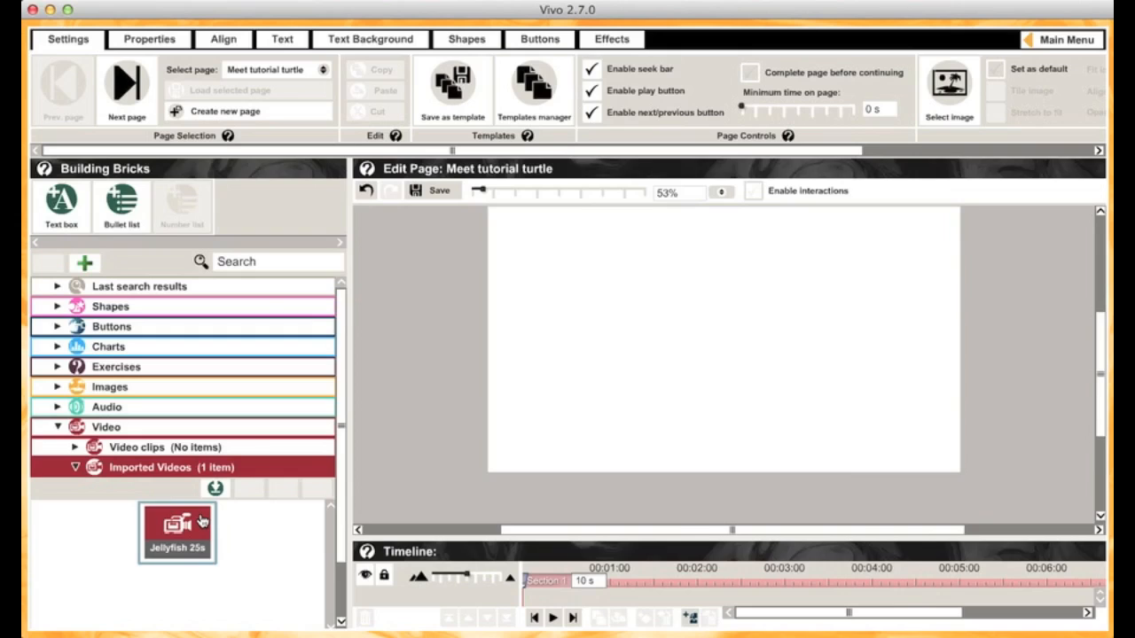
click(202, 522)
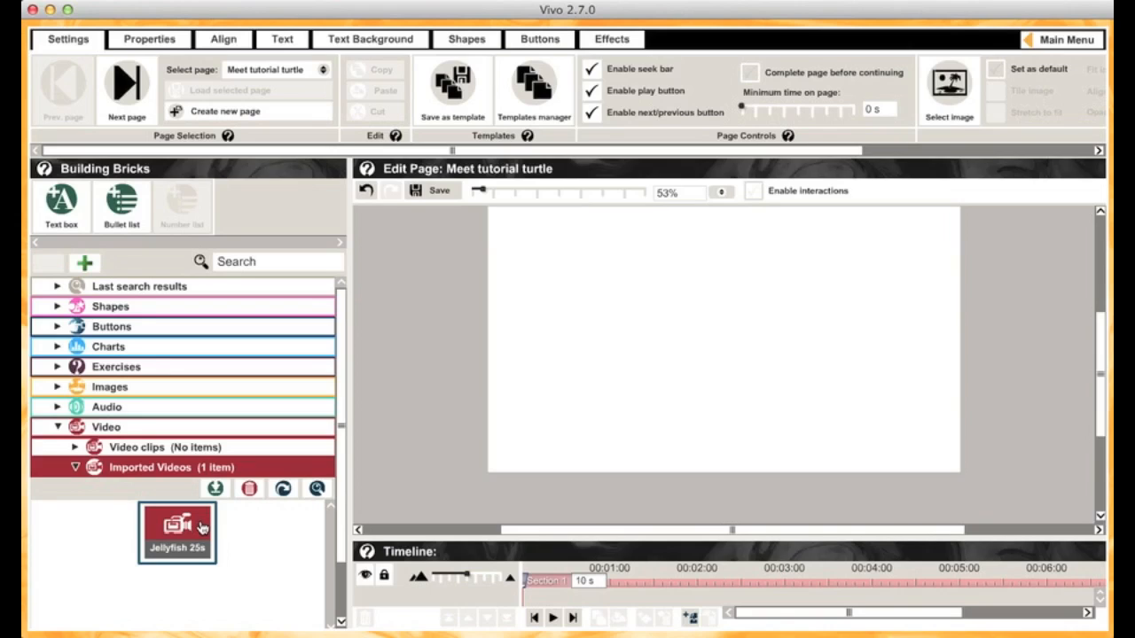
drag(201, 529, 666, 335)
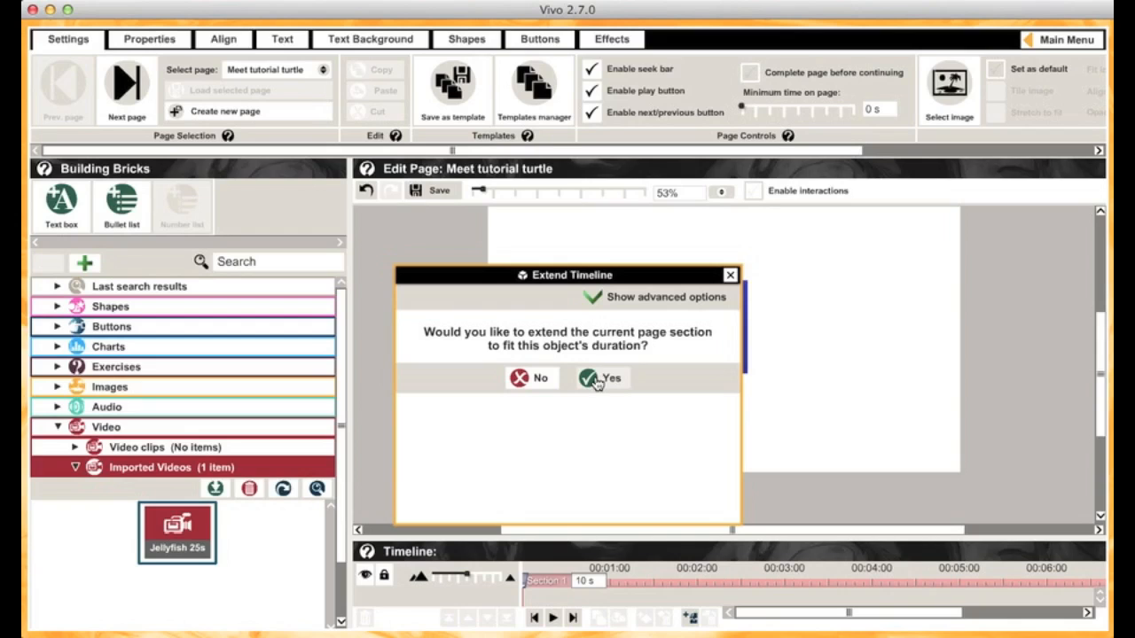
click(597, 381)
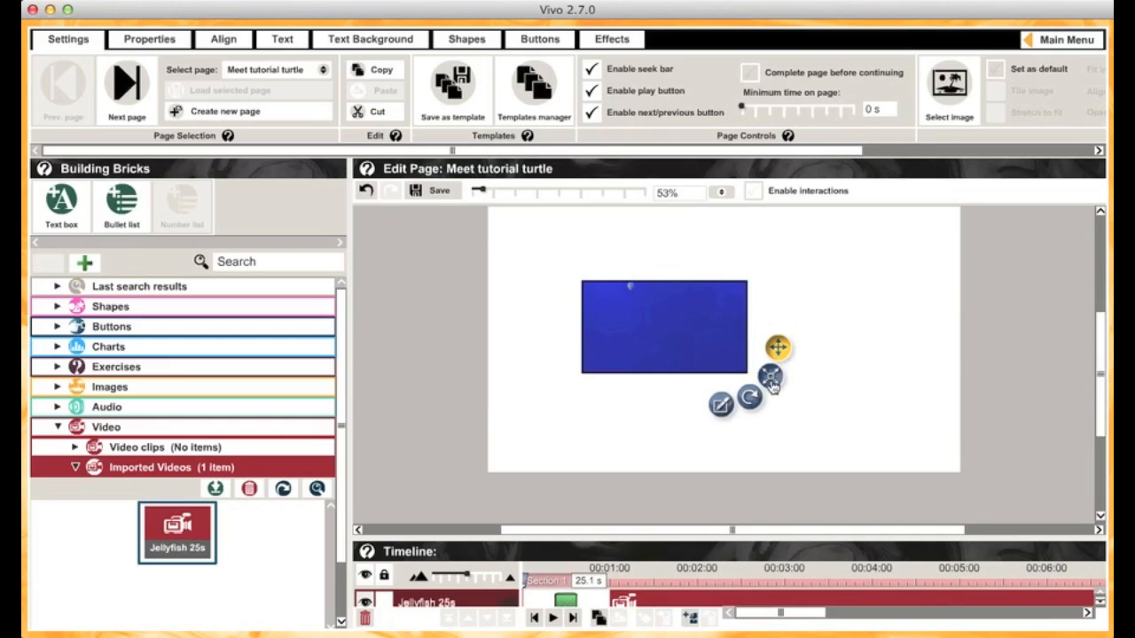
- Move and enlarge the jellyfish video to cover the whole page, undoing the trial rotation
drag(777, 348, 950, 537)
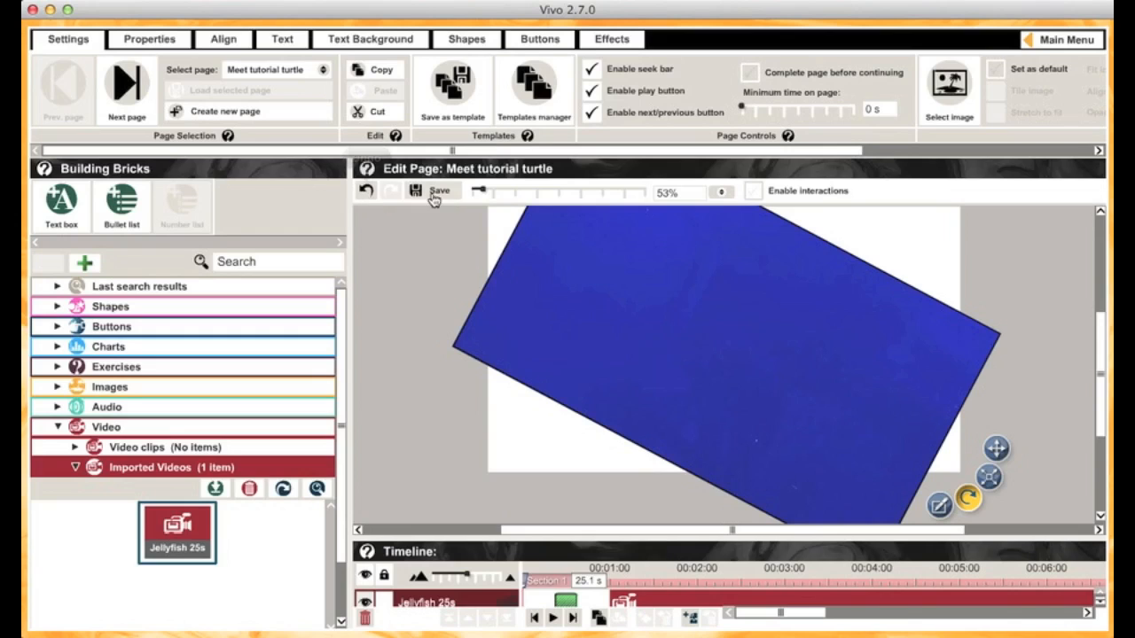
click(366, 191)
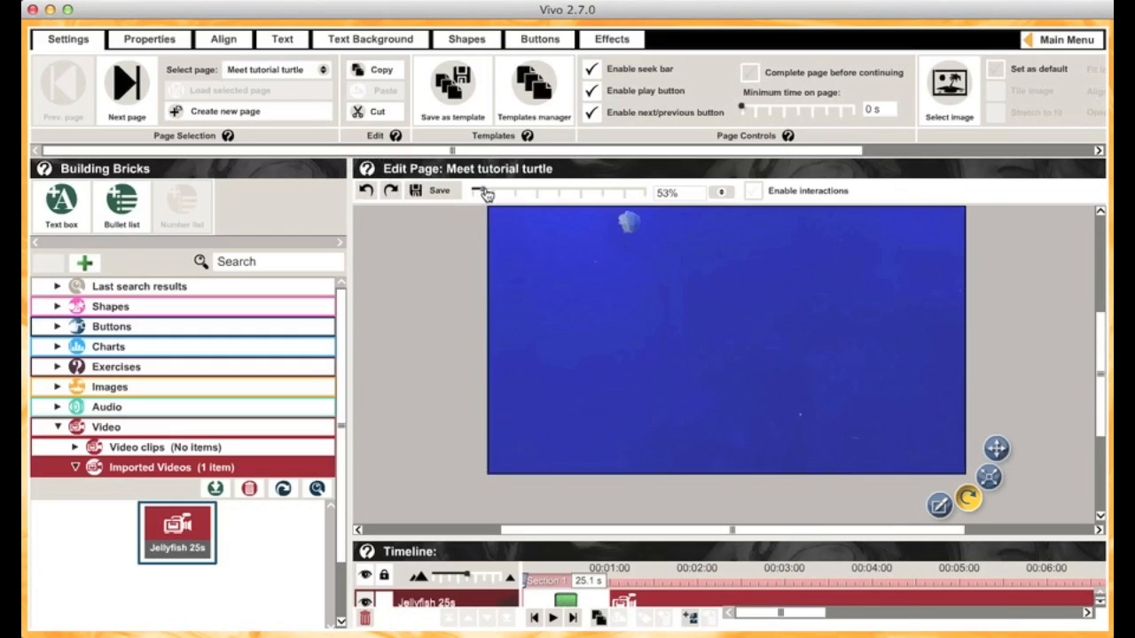
- Turn off the video controls in the jellyfish video's event settings
drag(485, 194, 511, 191)
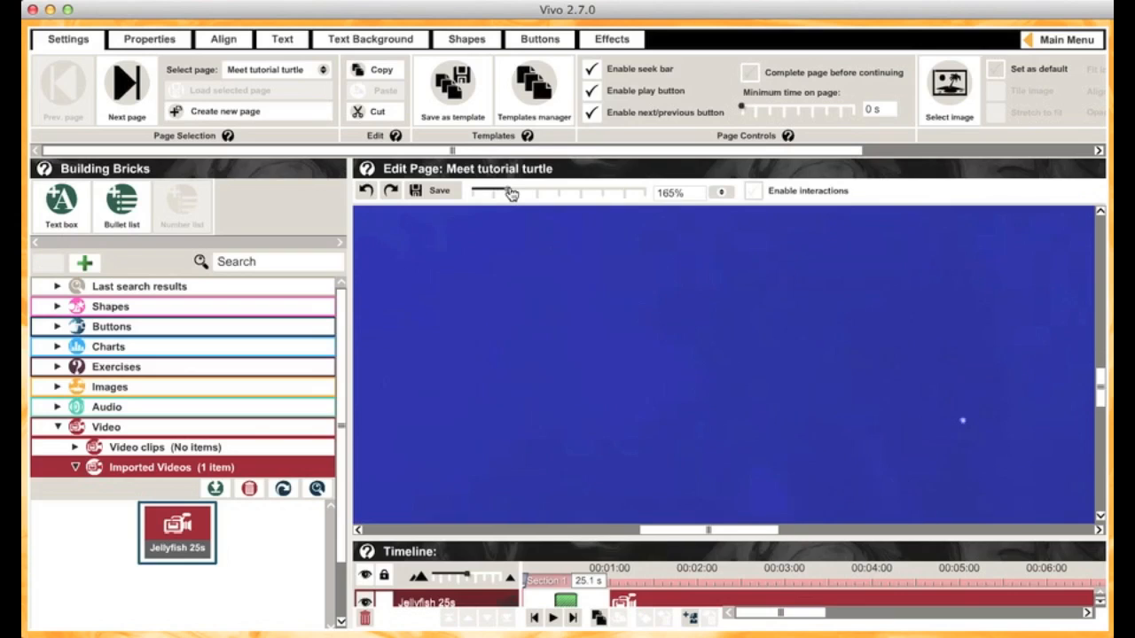
click(720, 192)
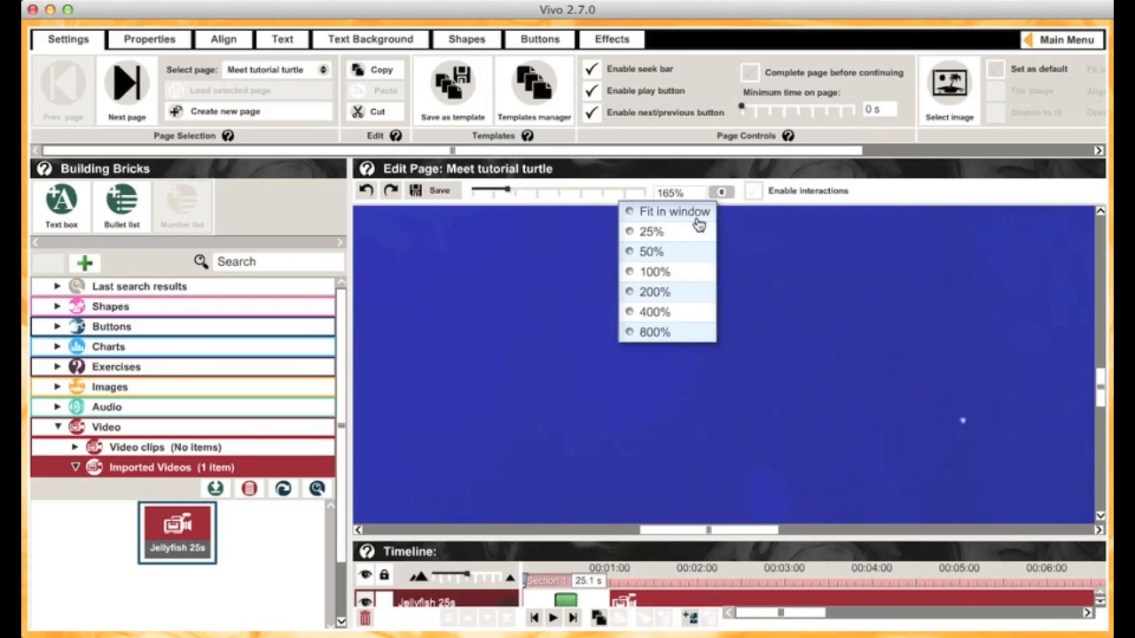
click(653, 252)
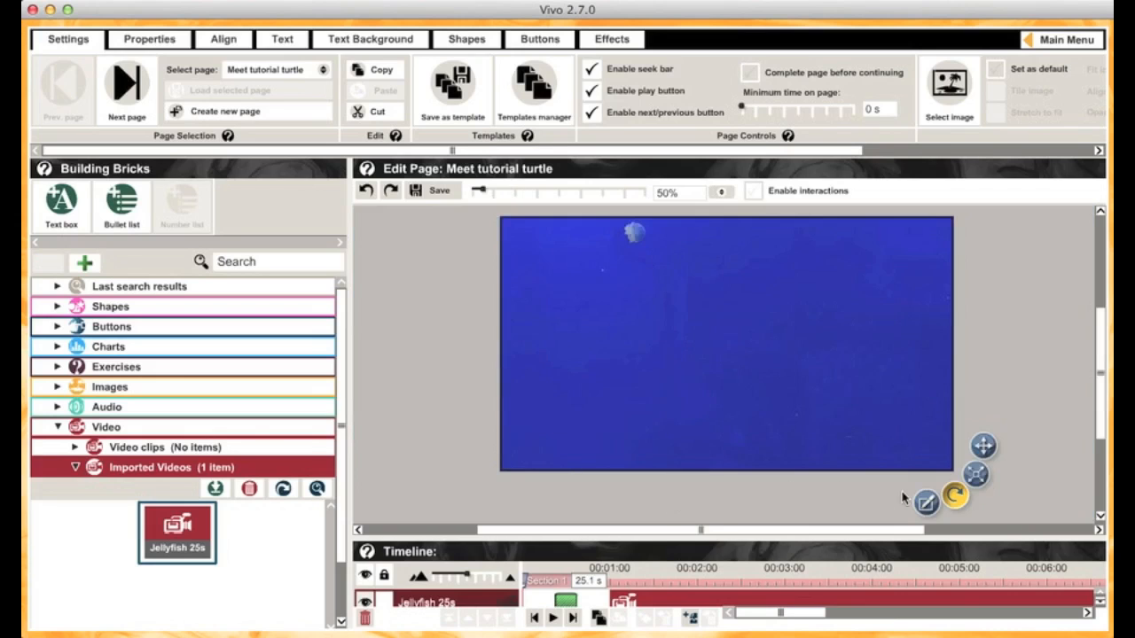
click(926, 504)
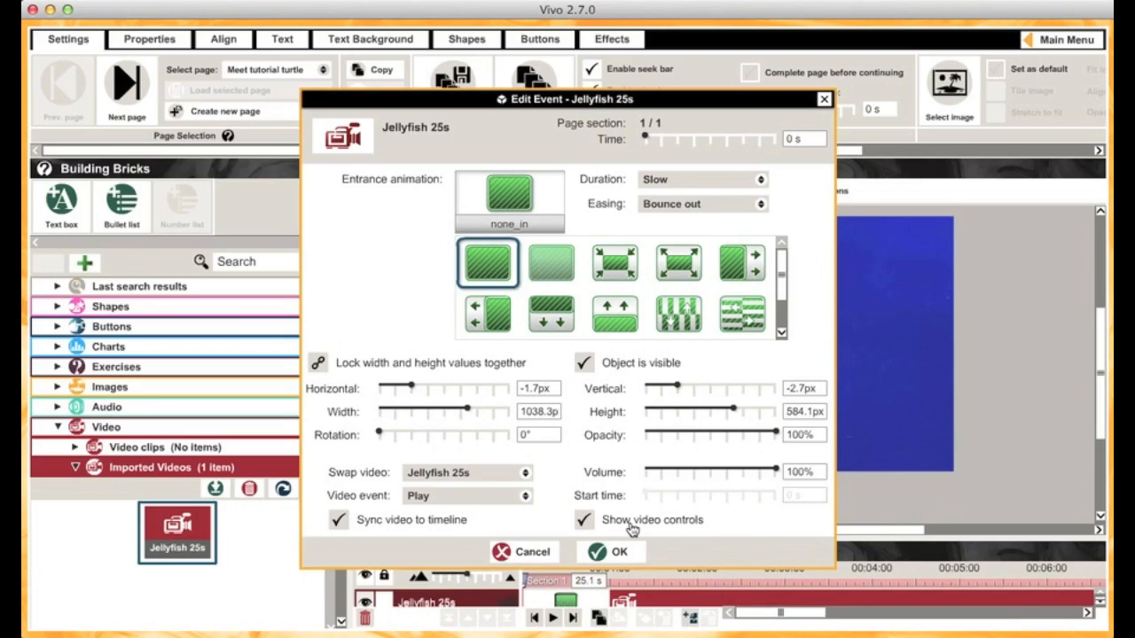
click(583, 520)
click(594, 551)
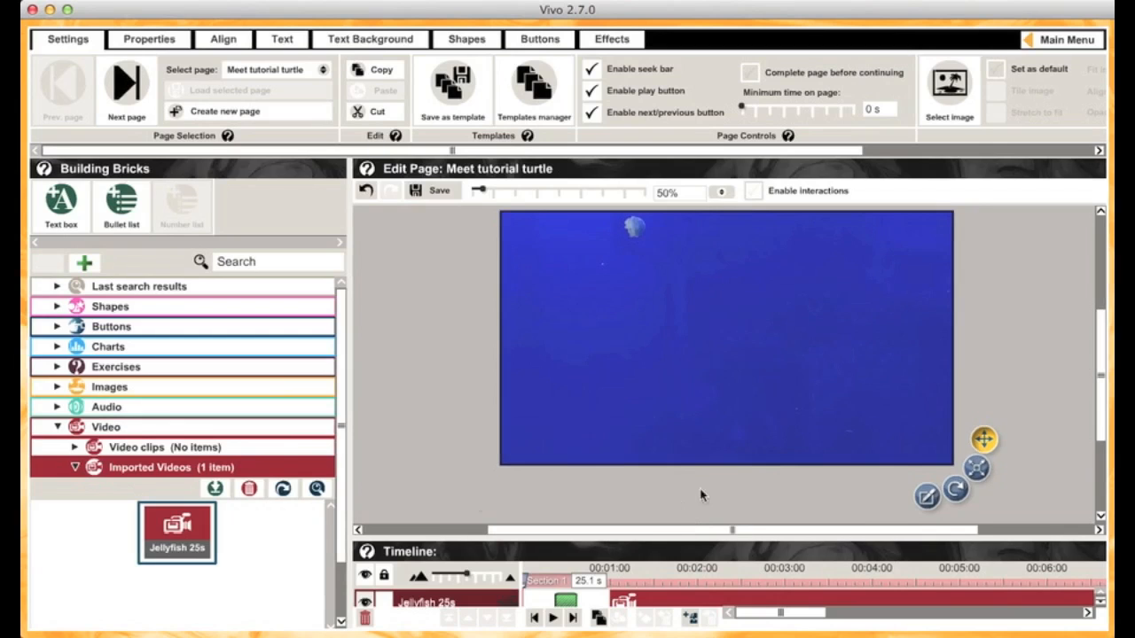
- Add the Tutorial Turtle image from the Getting Started Tutorial collection and shrink it into the page's lower-left corner
click(57, 428)
click(56, 386)
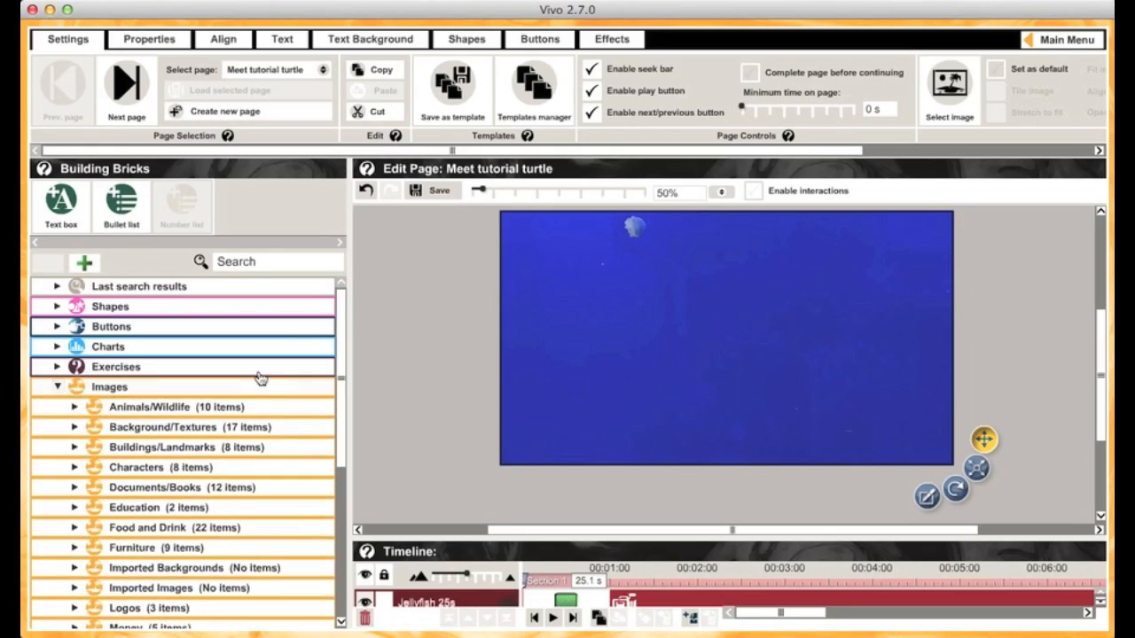
drag(341, 374, 340, 545)
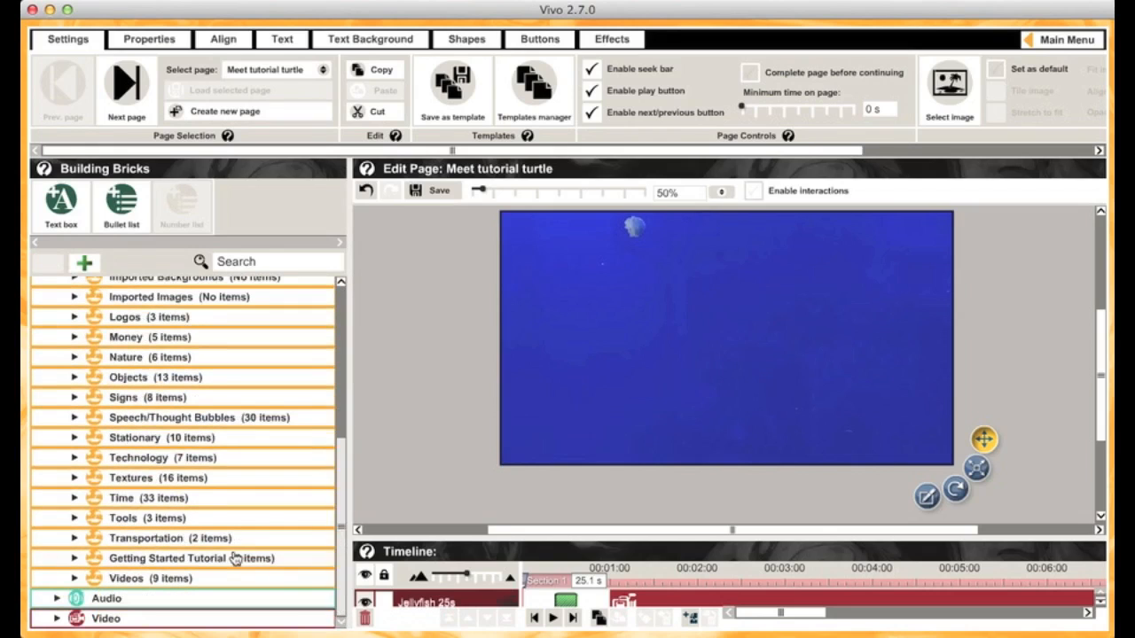
click(75, 559)
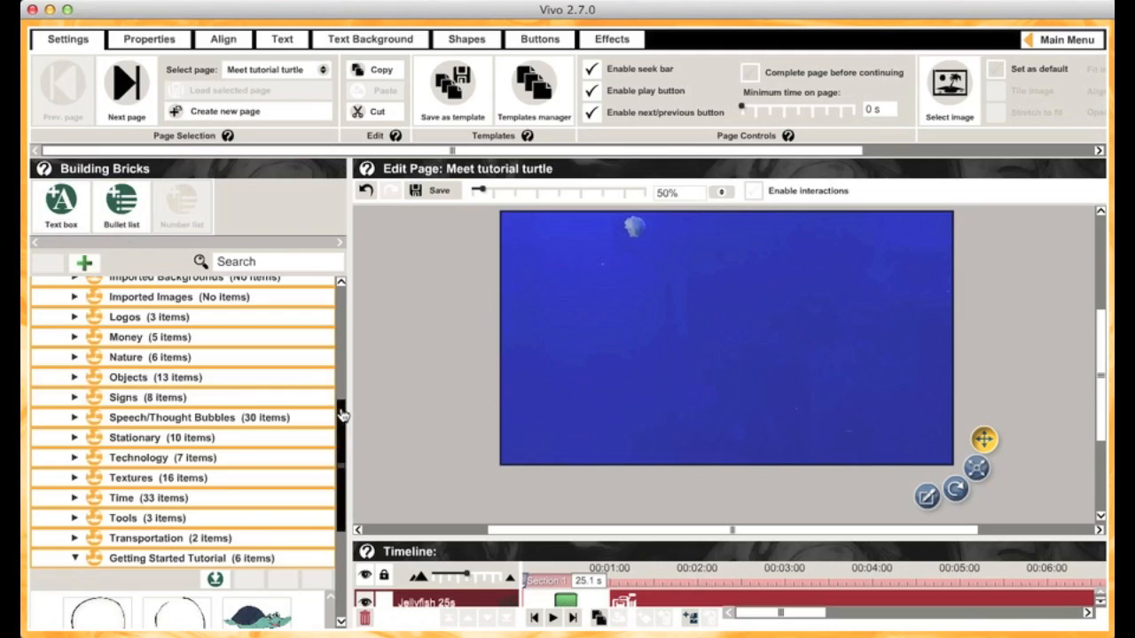
scroll(343, 417, down, 10)
click(284, 418)
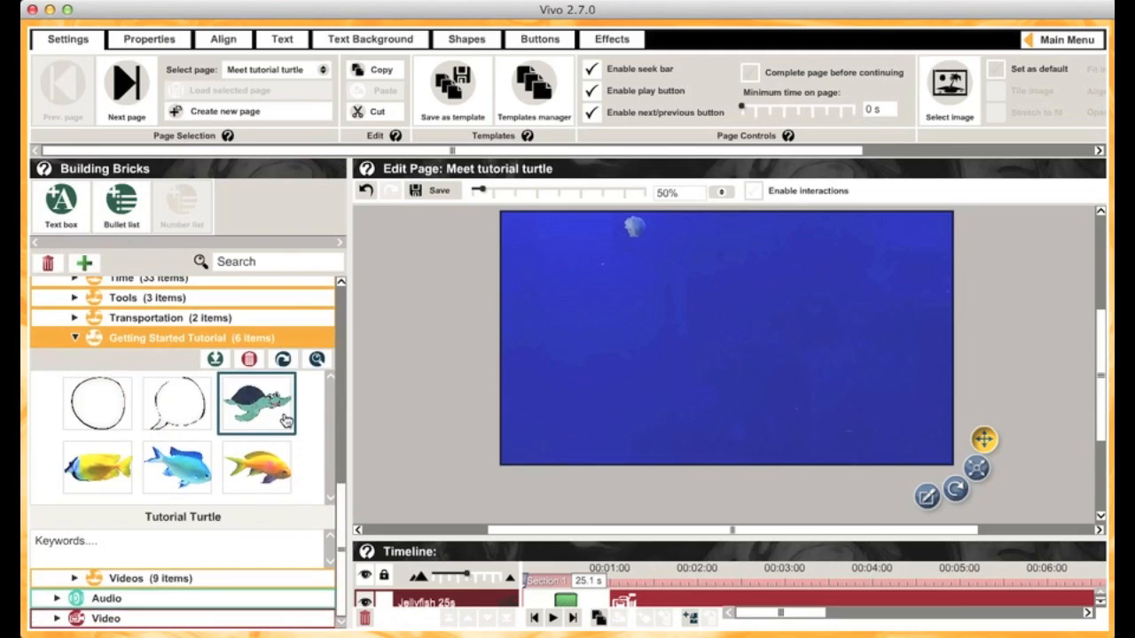
drag(335, 417, 633, 387)
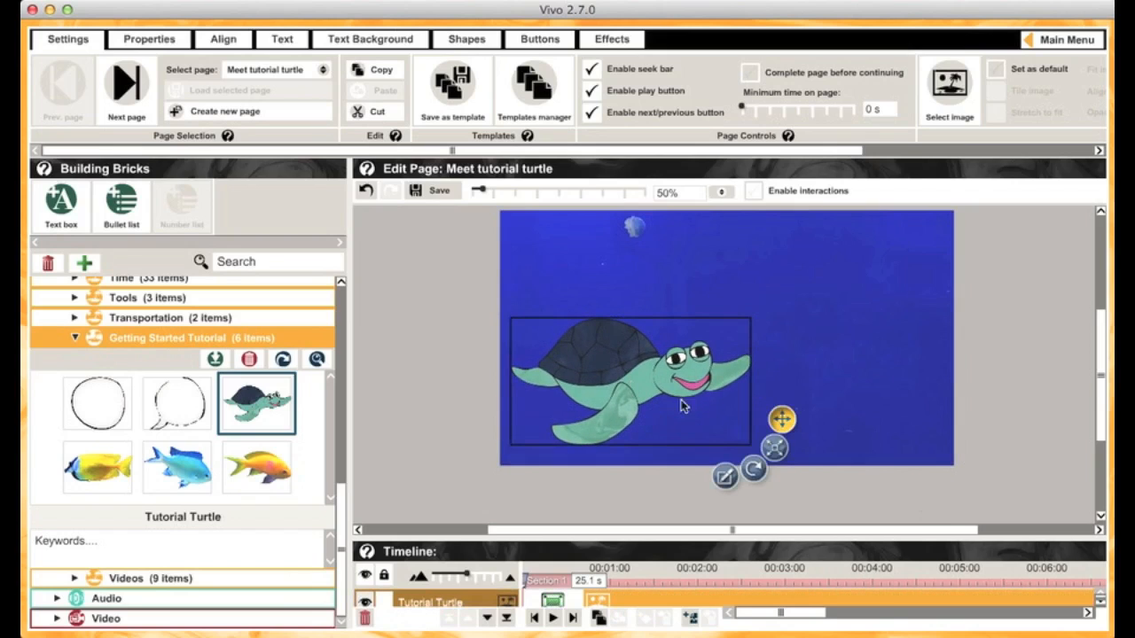
drag(775, 452, 700, 437)
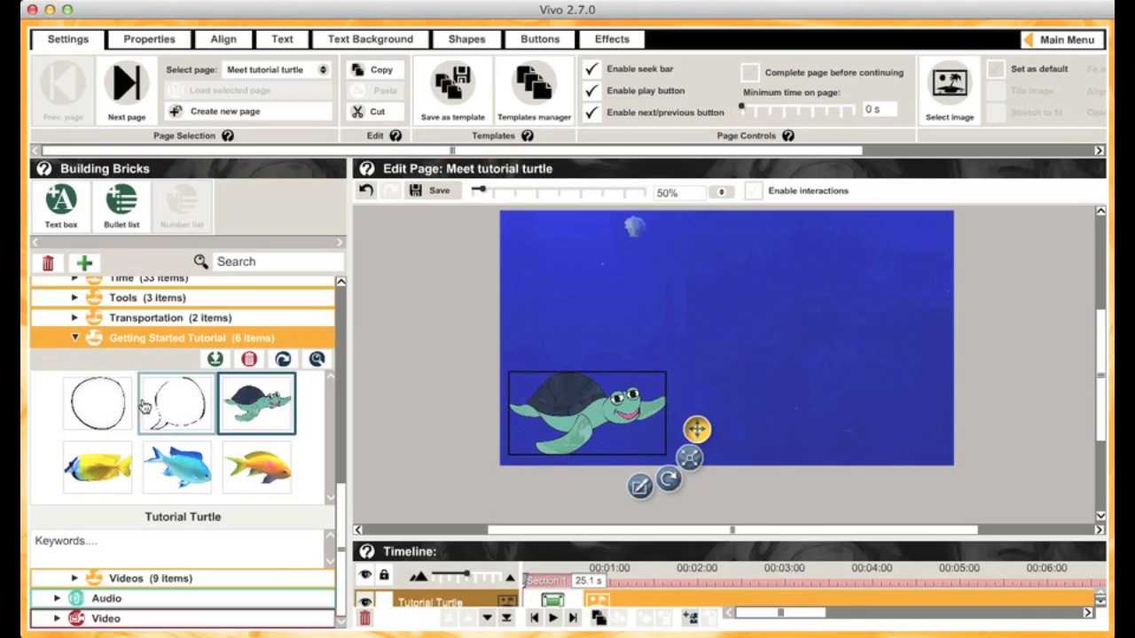
- Add the Speech Bubble image above and beside the turtle and shrink it to about 446 by 425 px
click(178, 409)
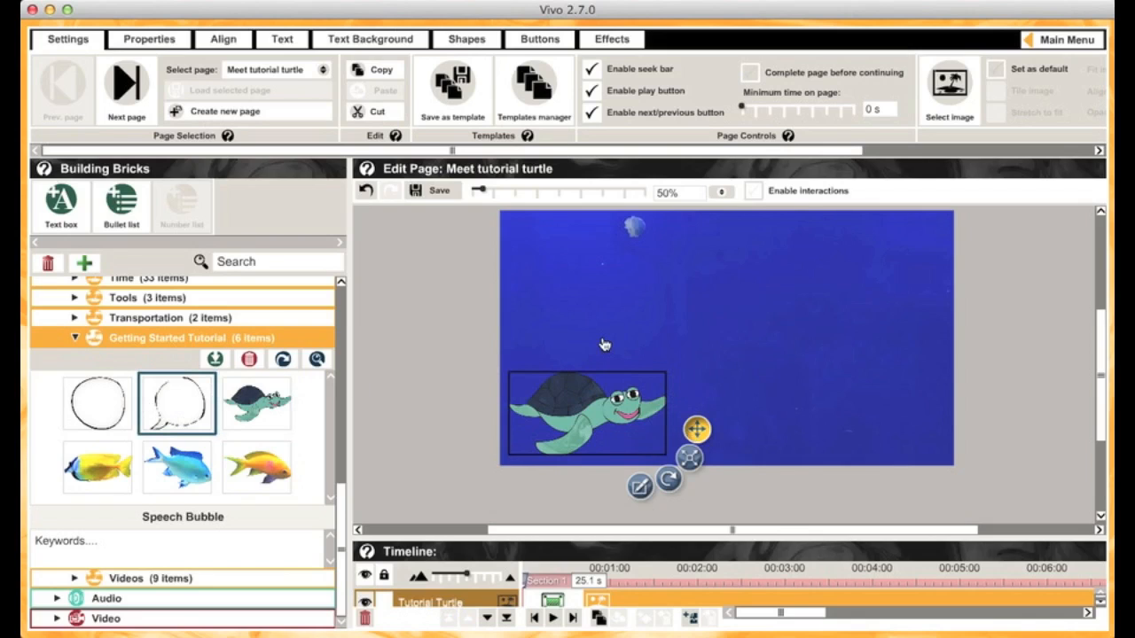
drag(604, 344, 808, 335)
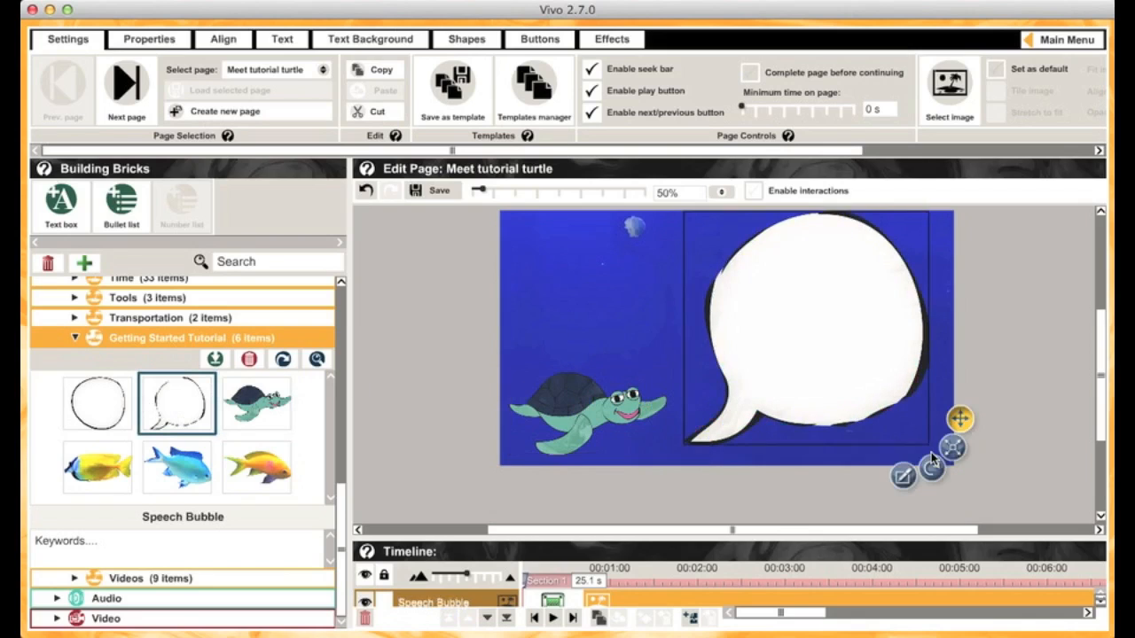
drag(951, 451, 900, 415)
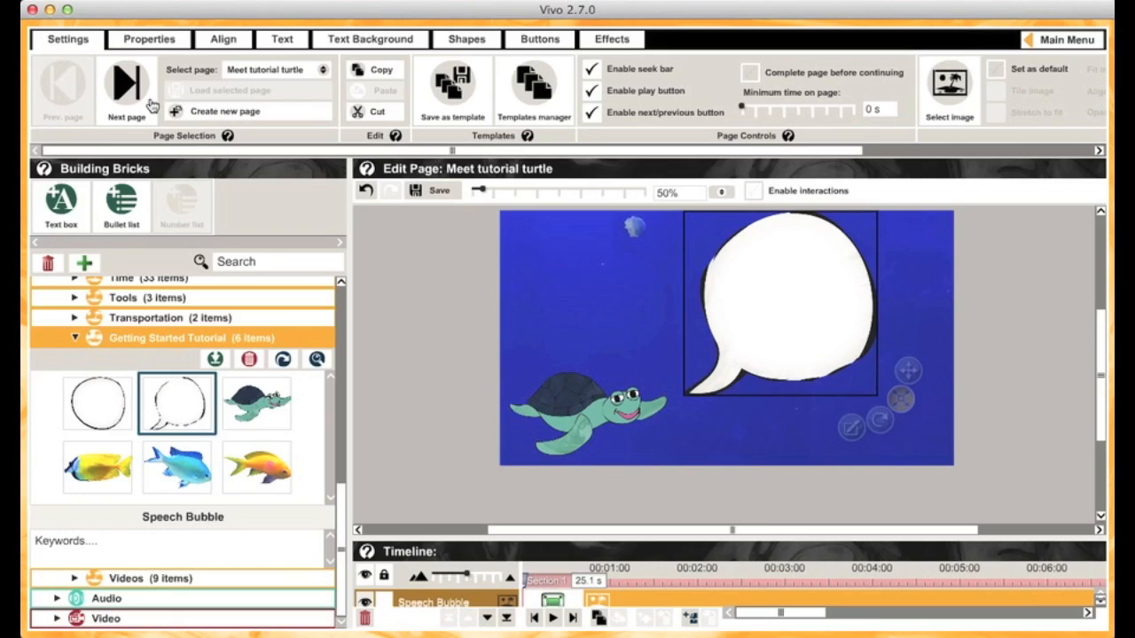
- Unlock the bubble's width and height, flatten it to about 438 by 319 px and move it next to the turtle's mouth
click(160, 42)
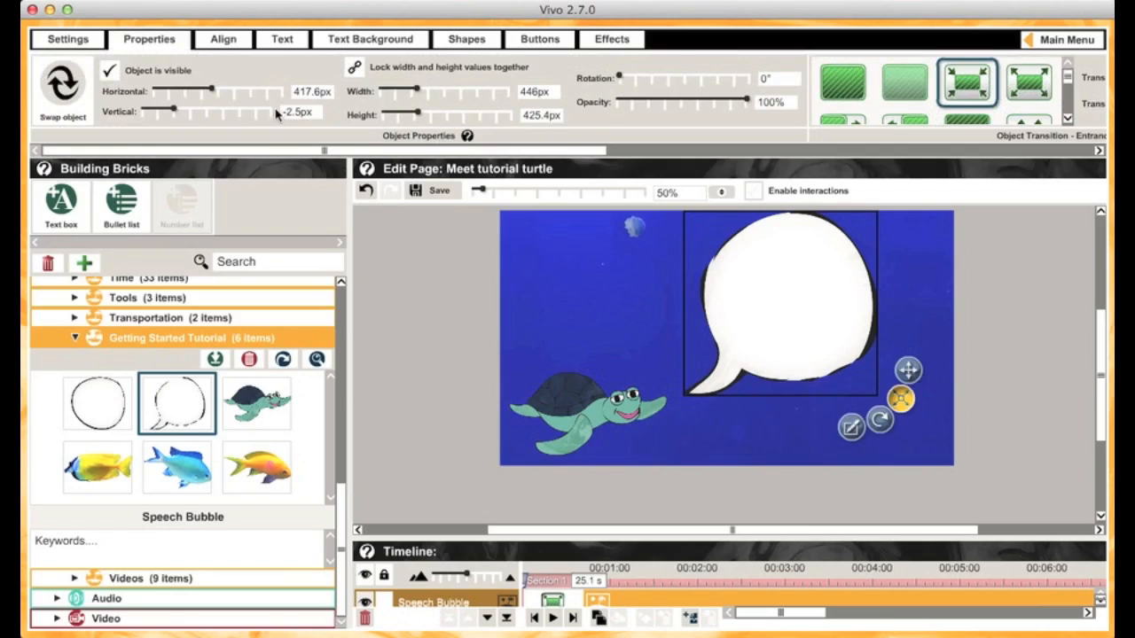
drag(316, 111, 266, 110)
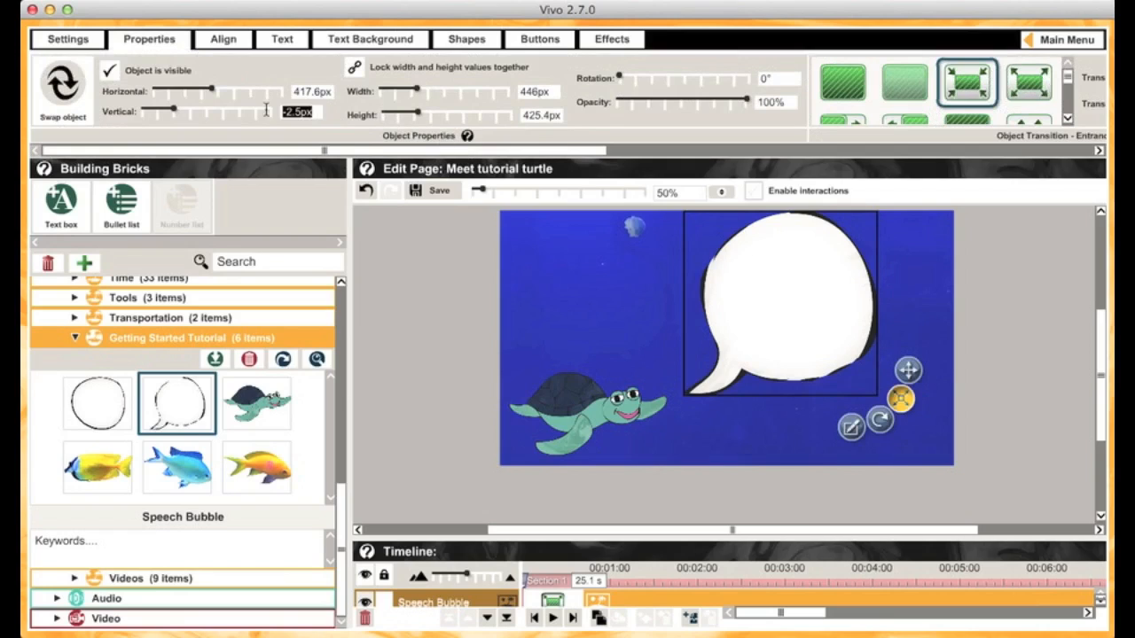
click(320, 71)
click(355, 70)
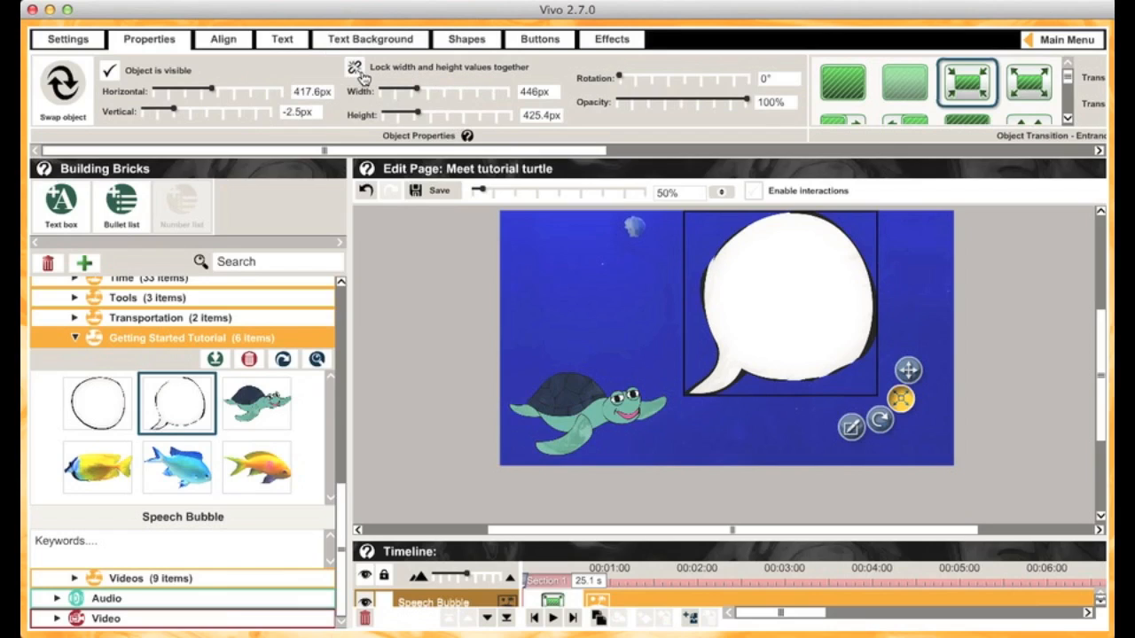
drag(900, 400, 865, 410)
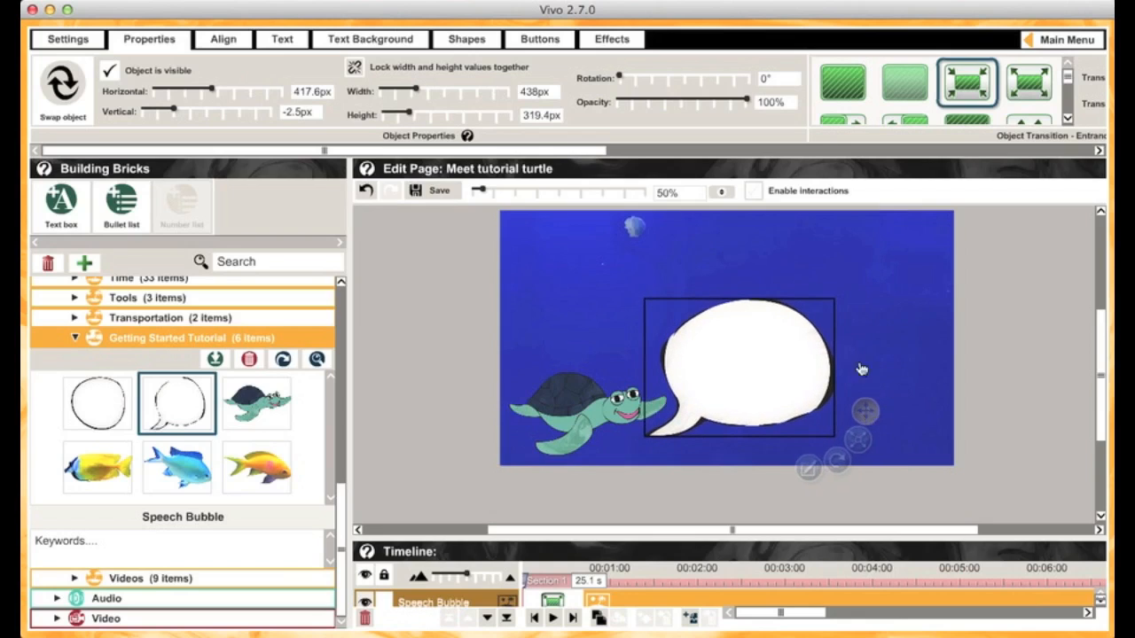
- Set the opacity of the speech bubble to 75% and of the turtle to 85%
drag(743, 102, 718, 105)
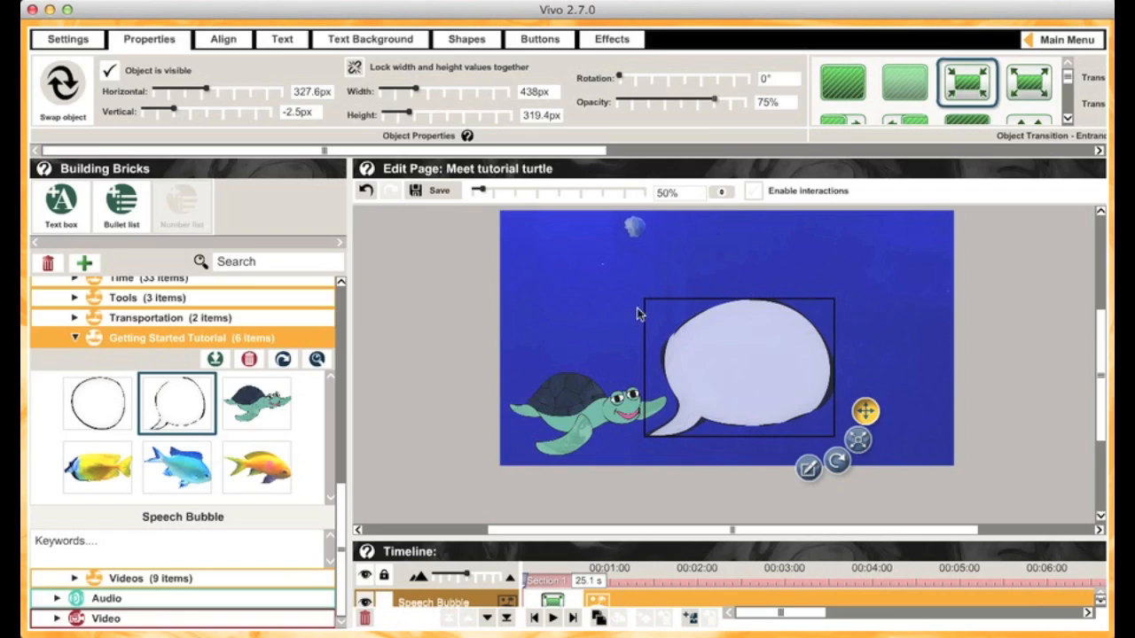
click(572, 402)
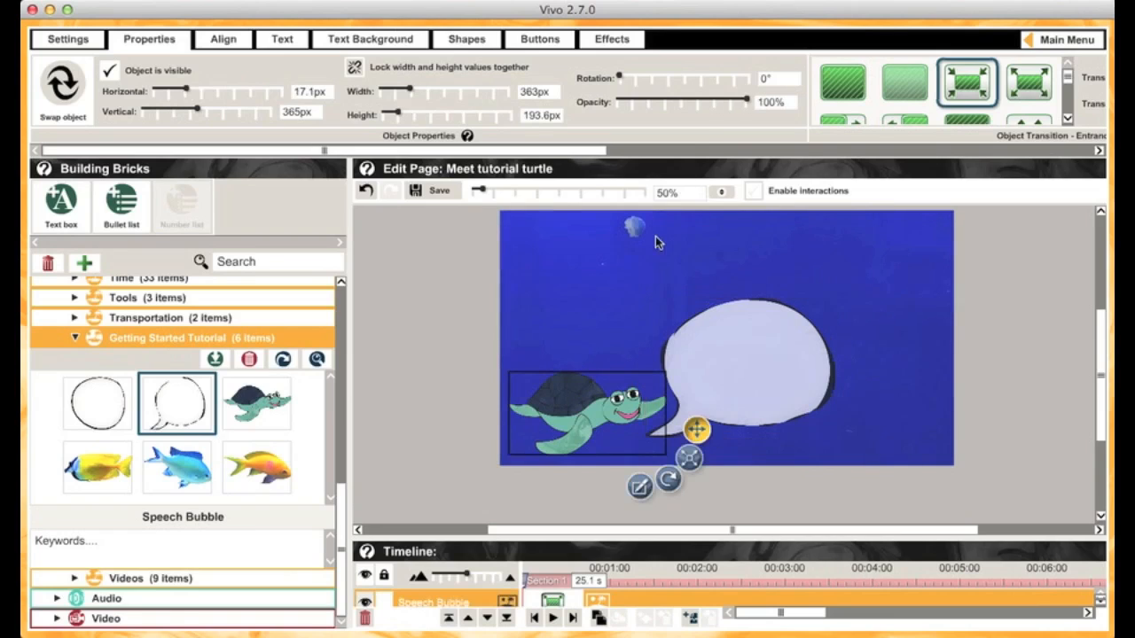
drag(747, 102, 729, 104)
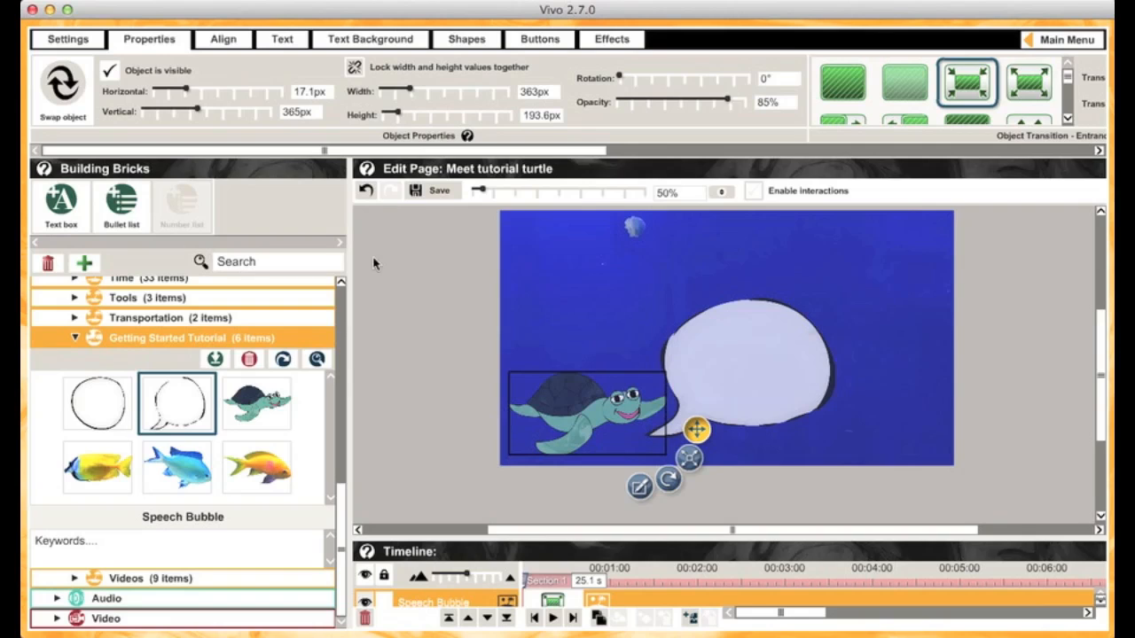
- Add a text box reading "Hello, I'm Tutorial Turtle" over the video, above the turtle
drag(73, 210, 684, 326)
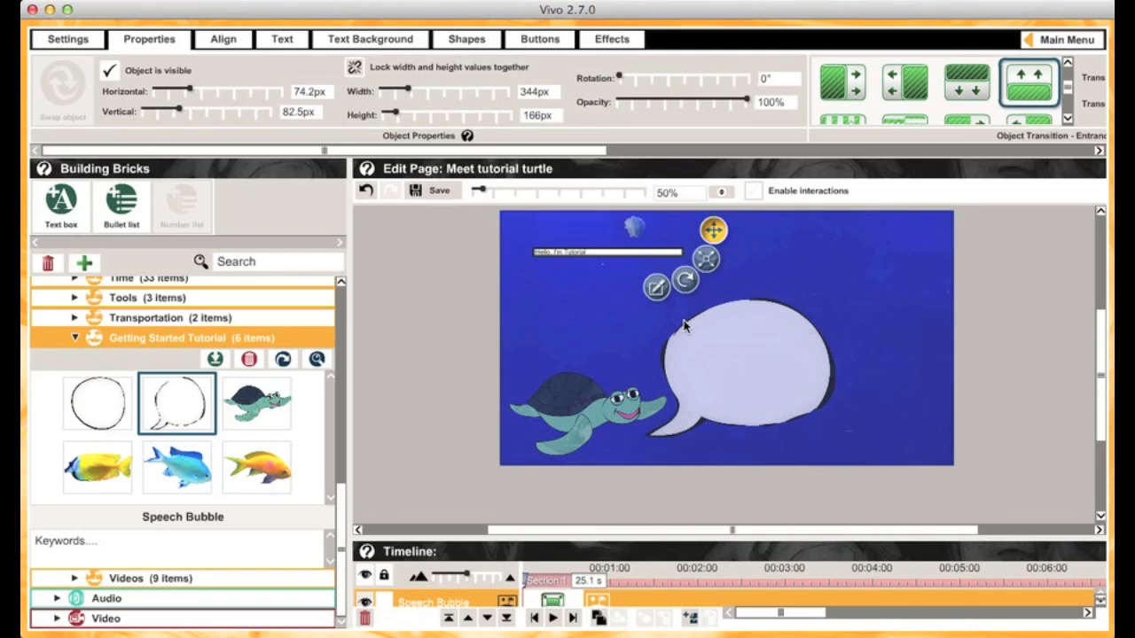
click(559, 256)
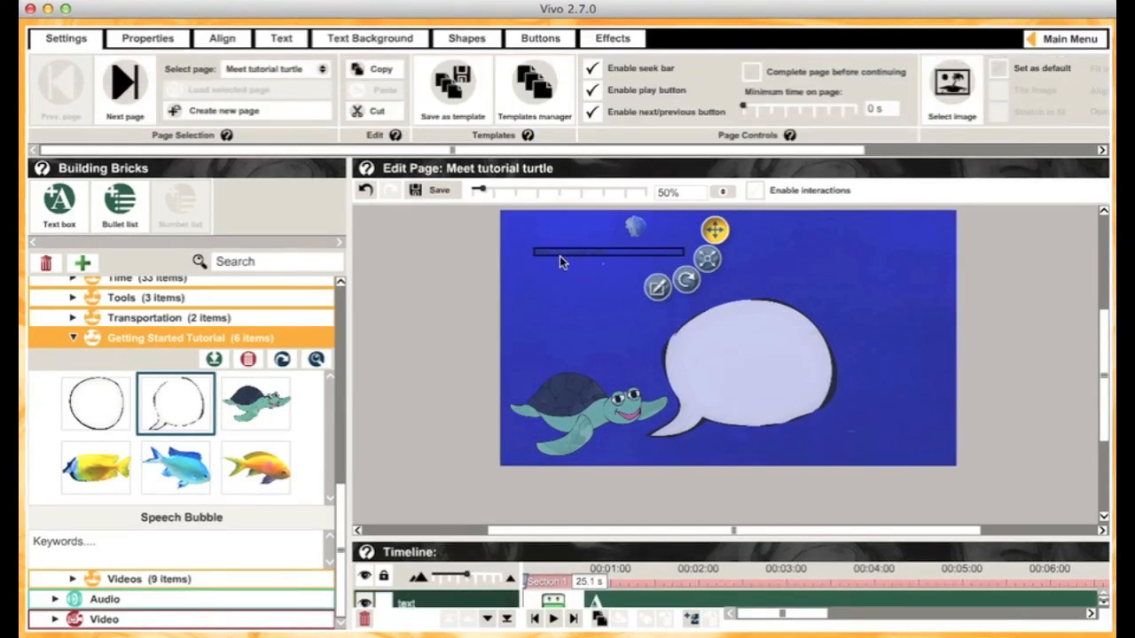
- Format the greeting text in the Kristen ITC font at 32 pt
click(279, 41)
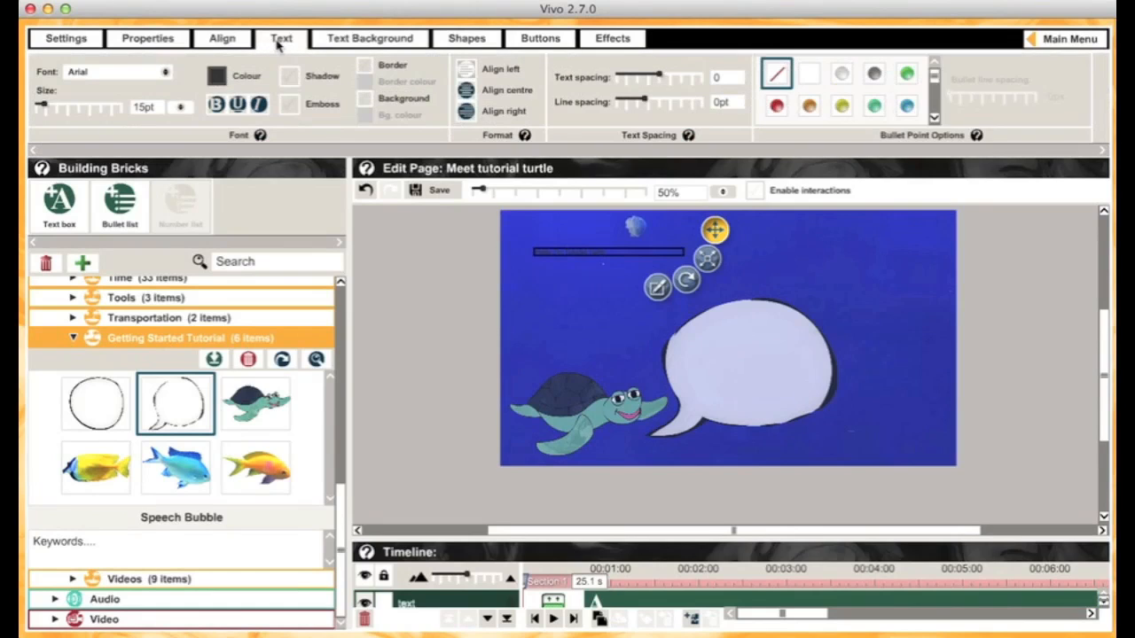
click(165, 73)
drag(206, 147, 204, 434)
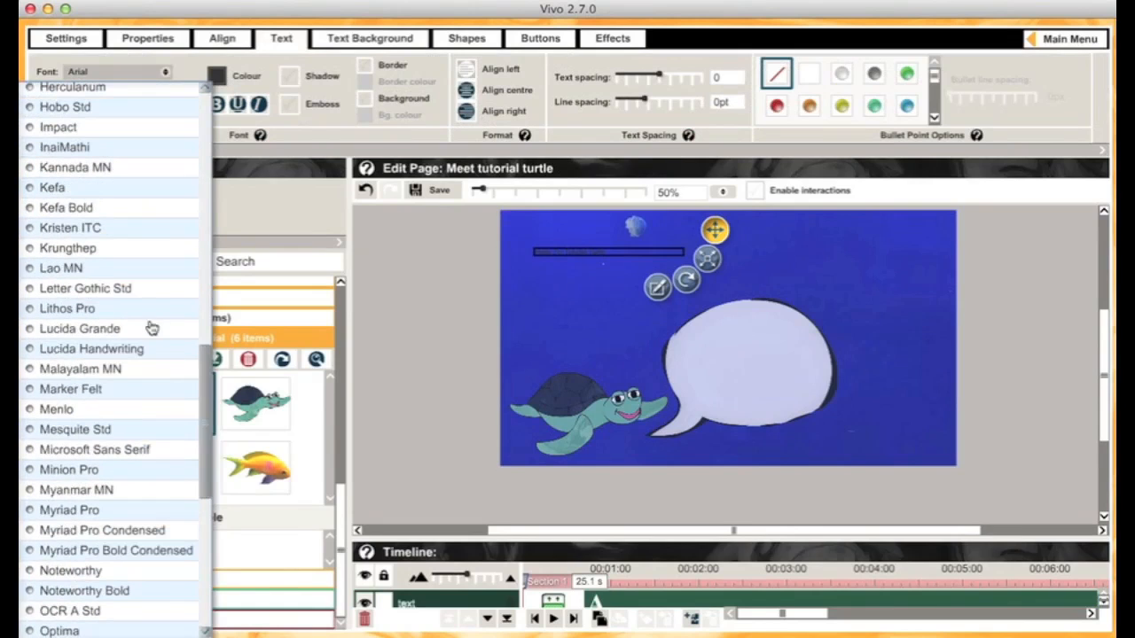
click(73, 228)
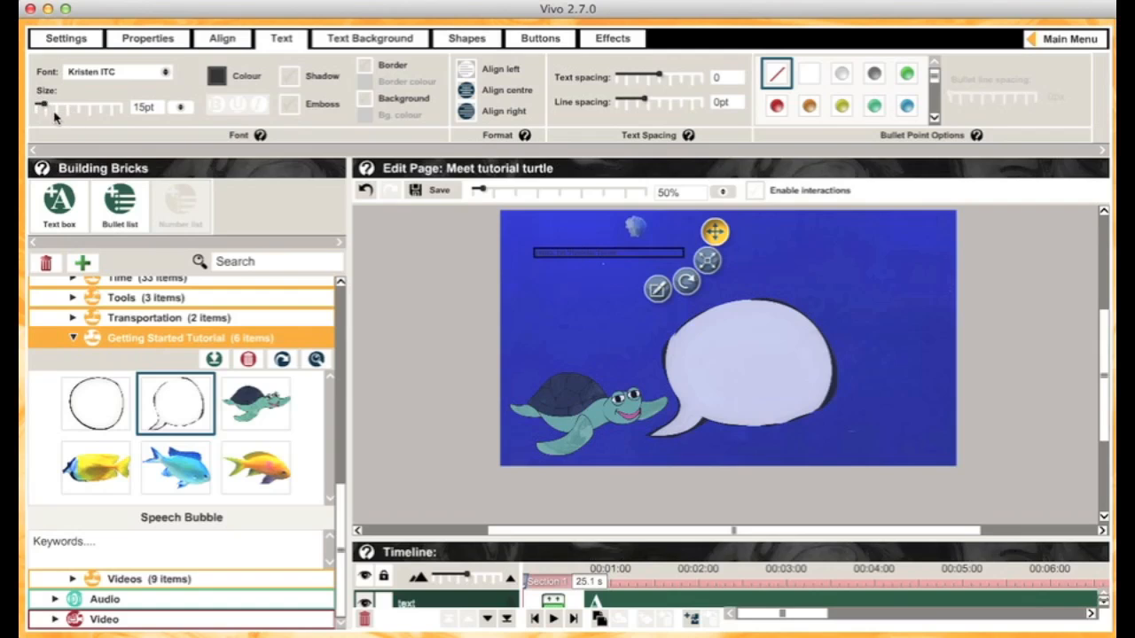
drag(49, 110, 58, 111)
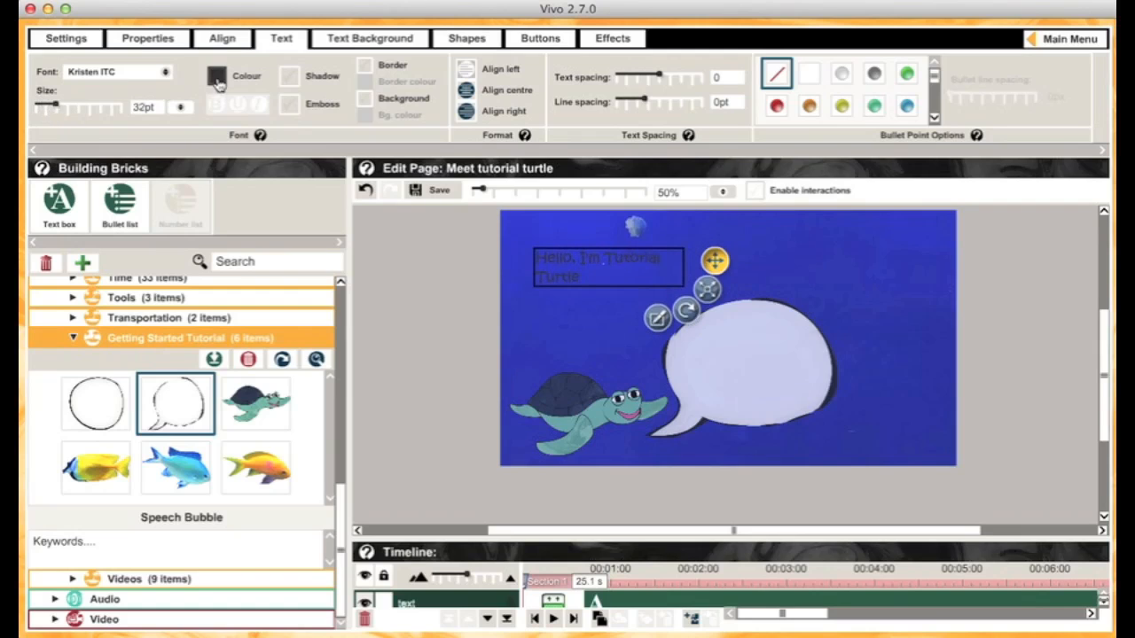
- Colour the greeting text black and centre it within its box
click(217, 77)
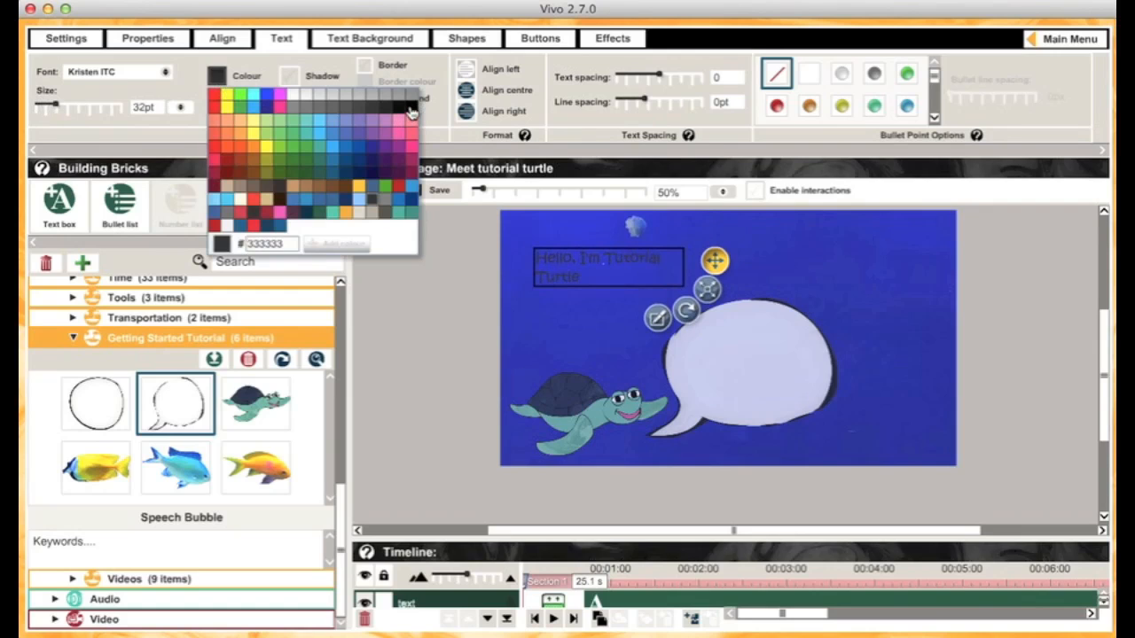
click(410, 111)
click(228, 79)
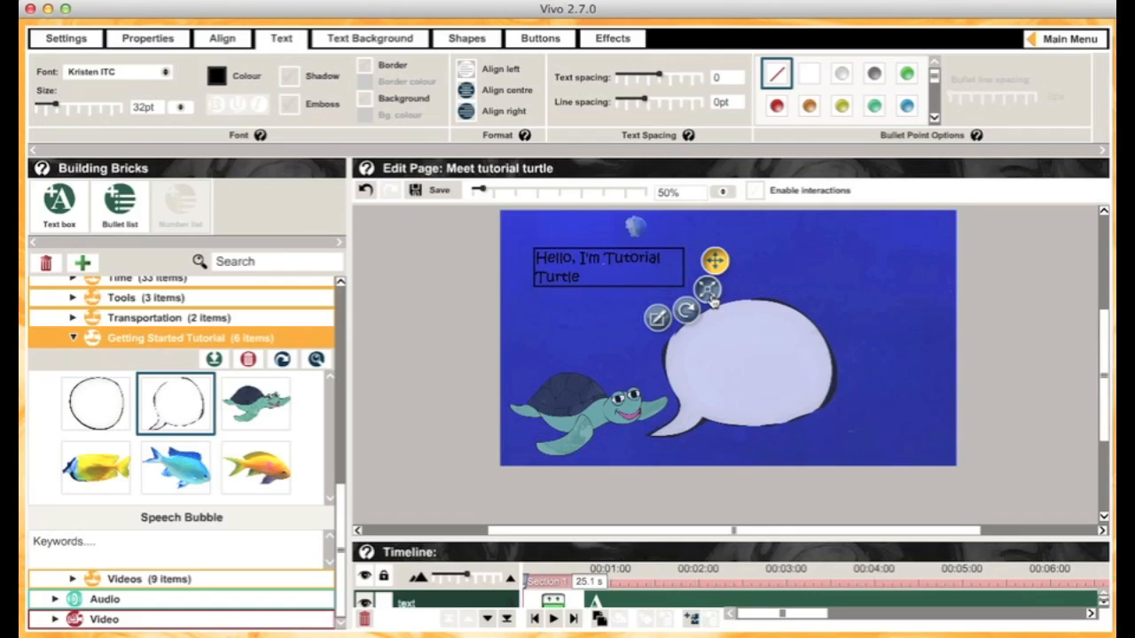
click(466, 94)
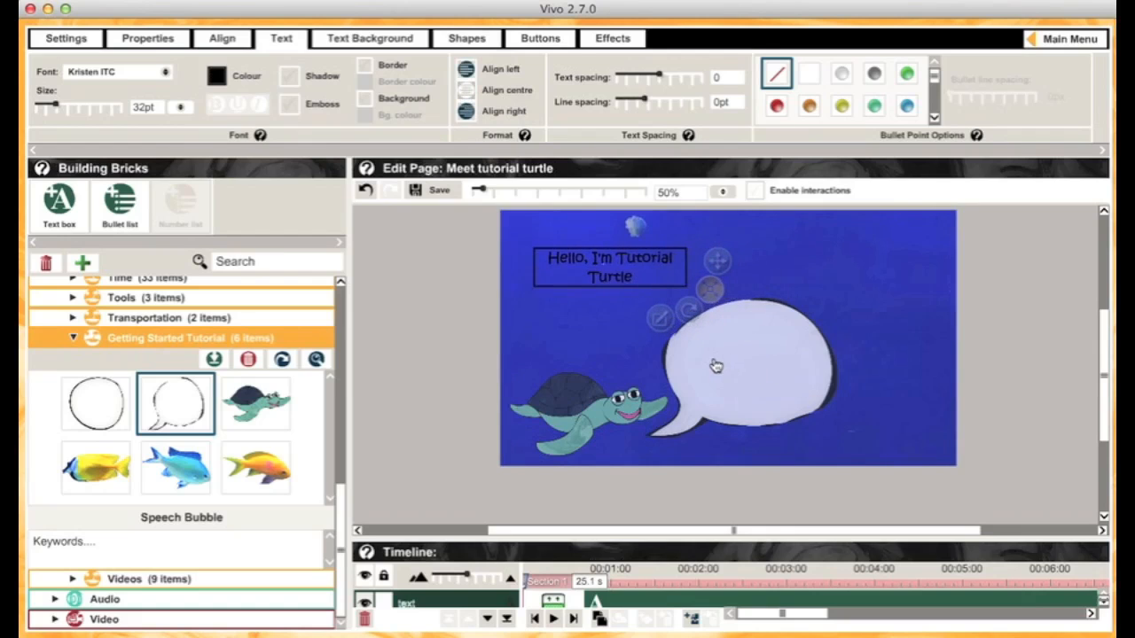
- Move the greeting text into the middle of the speech bubble and save the page
drag(716, 260, 852, 365)
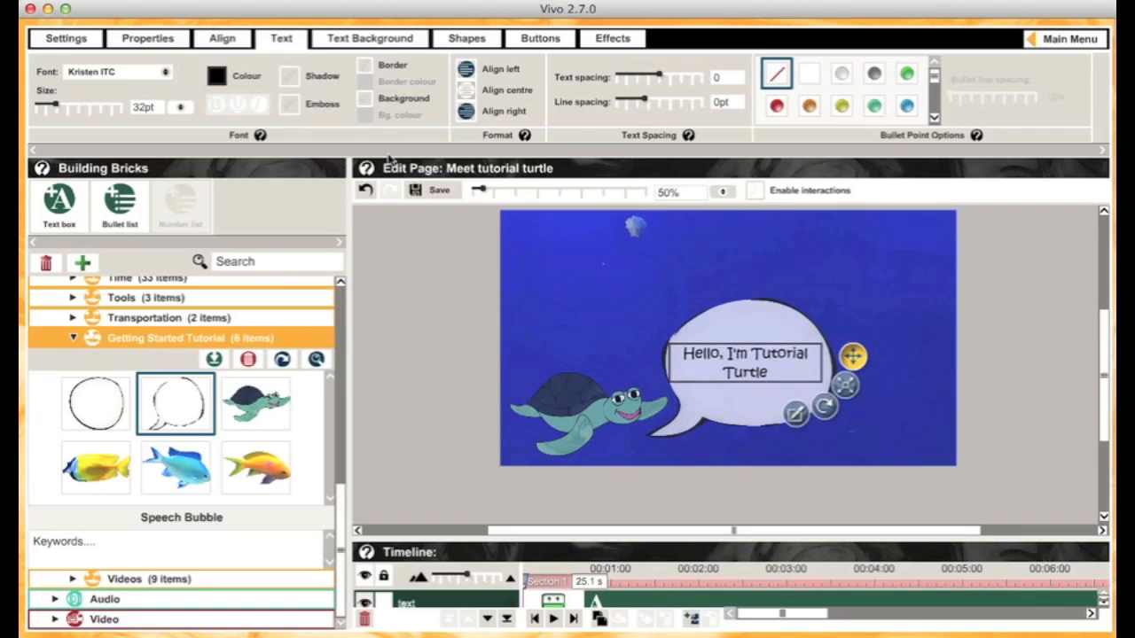
click(410, 274)
click(418, 193)
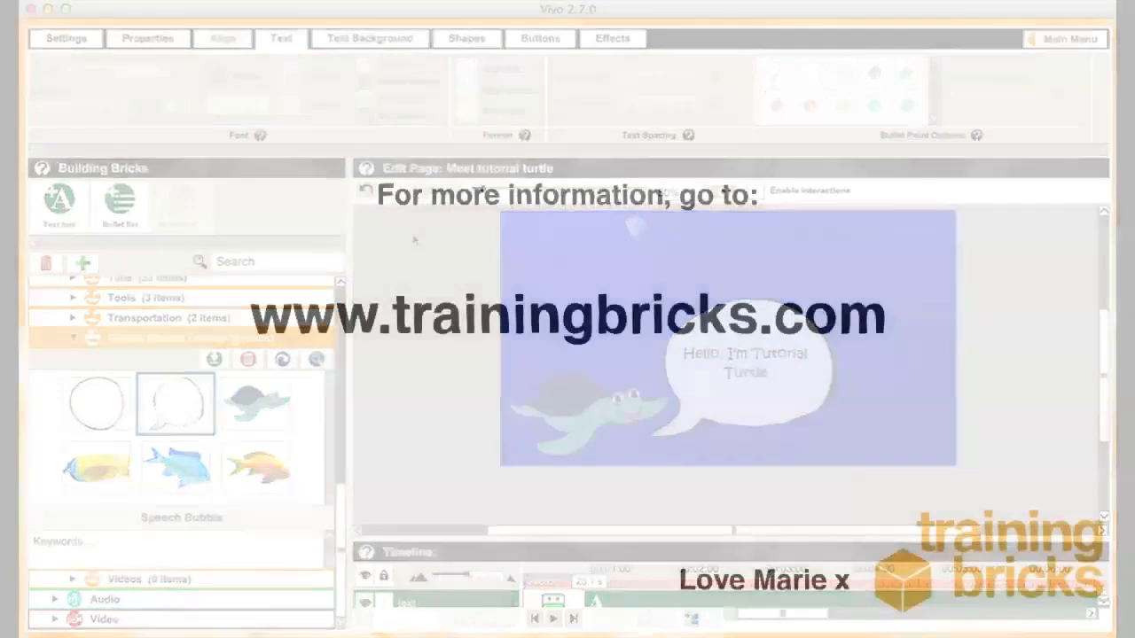